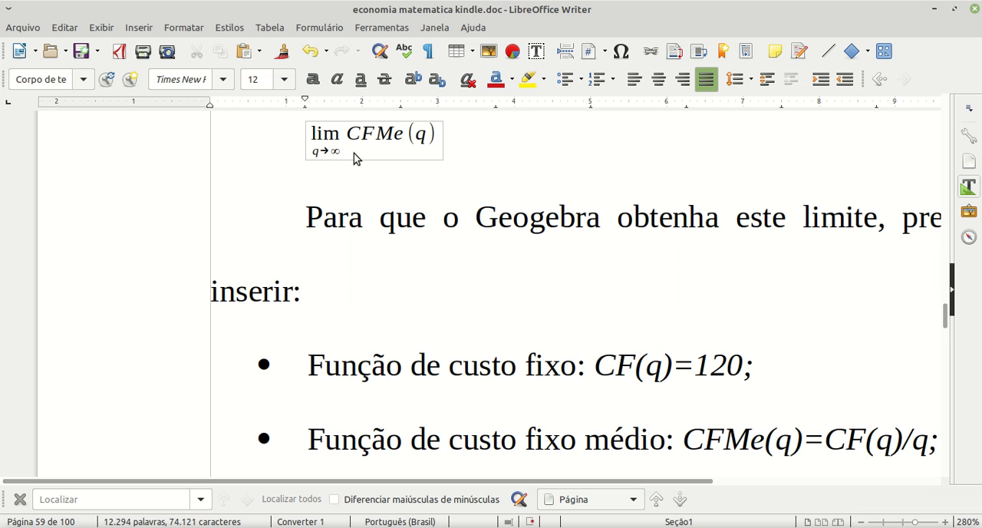
ctrl+scroll(353, 159, down, 3)
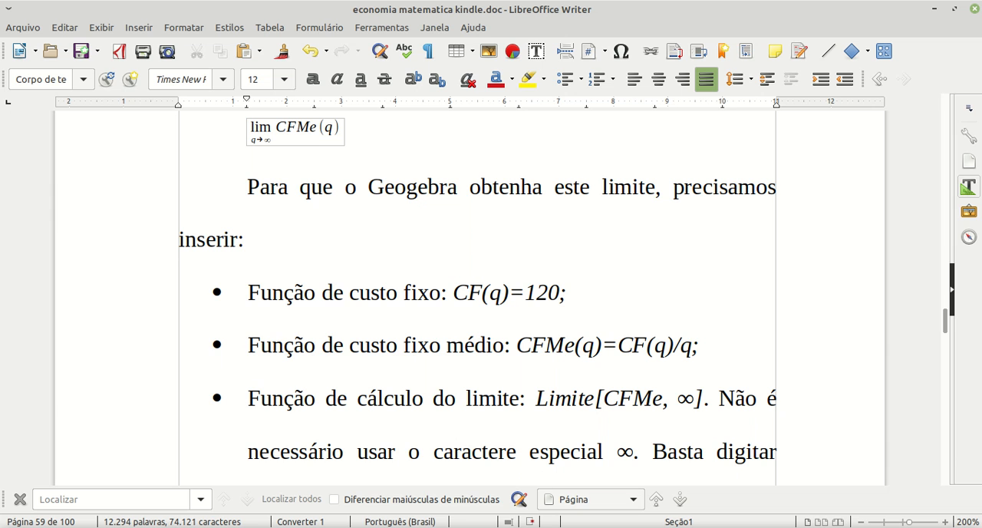
Step: Switch from the Writer document to GeoGebra and define the fixed cost function CF(q)=120
key(alt+Tab)
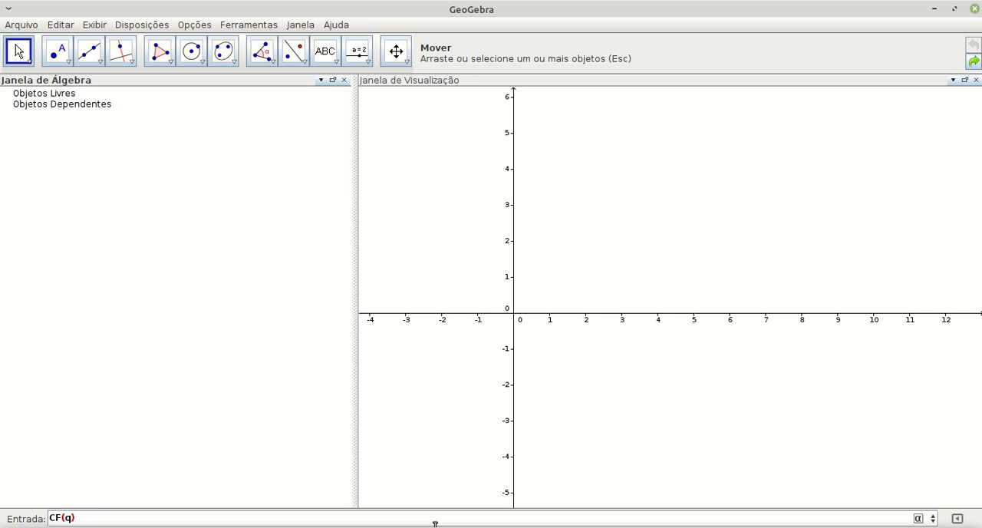
key(Return)
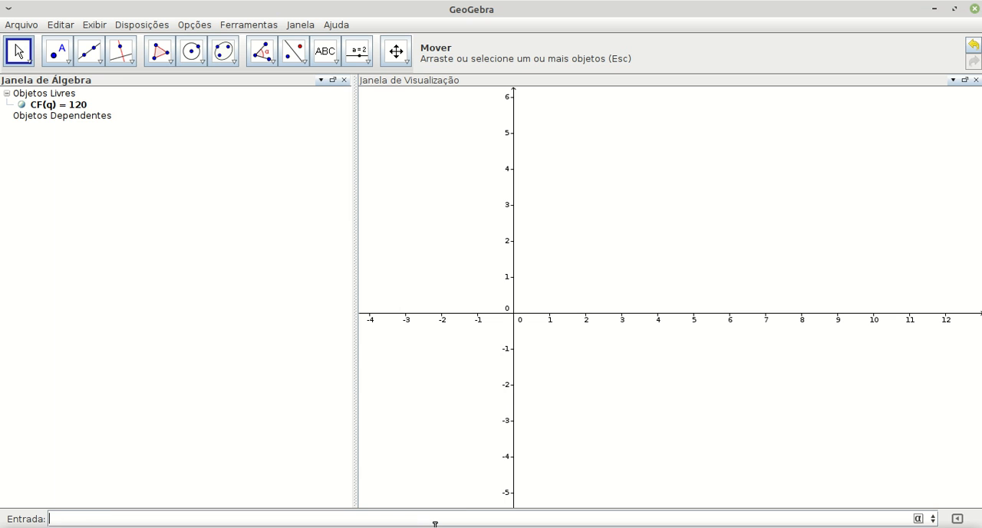
Step: Narrow the algebra view and reframe the graph on the first quadrant so the CF(q) line at 120 shows
drag(353, 267, 166, 253)
scroll(467, 274, down, 2)
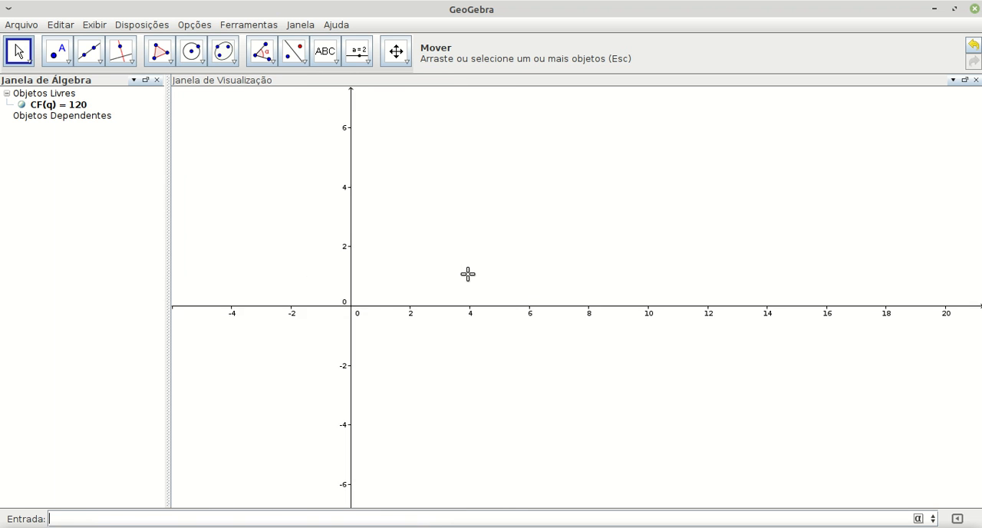
scroll(467, 273, down, 10)
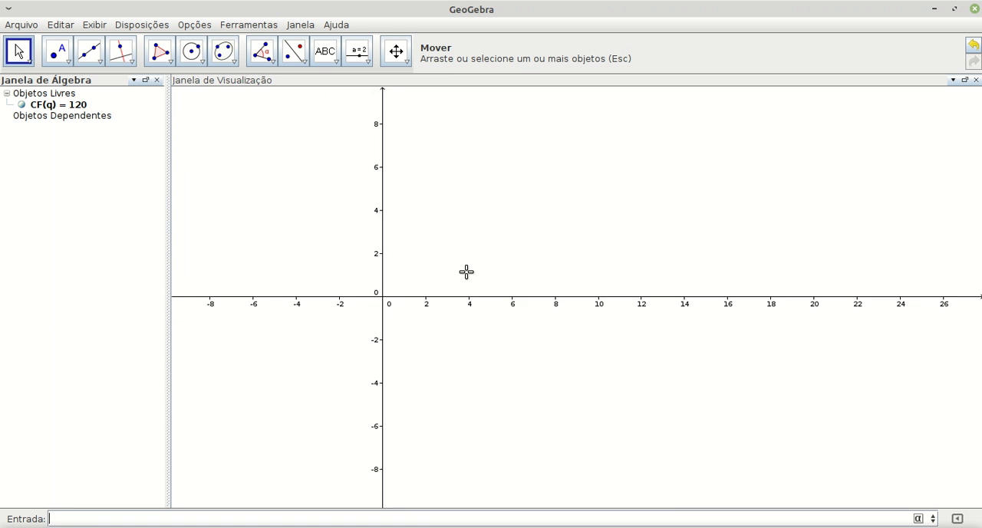
scroll(466, 271, down, 4)
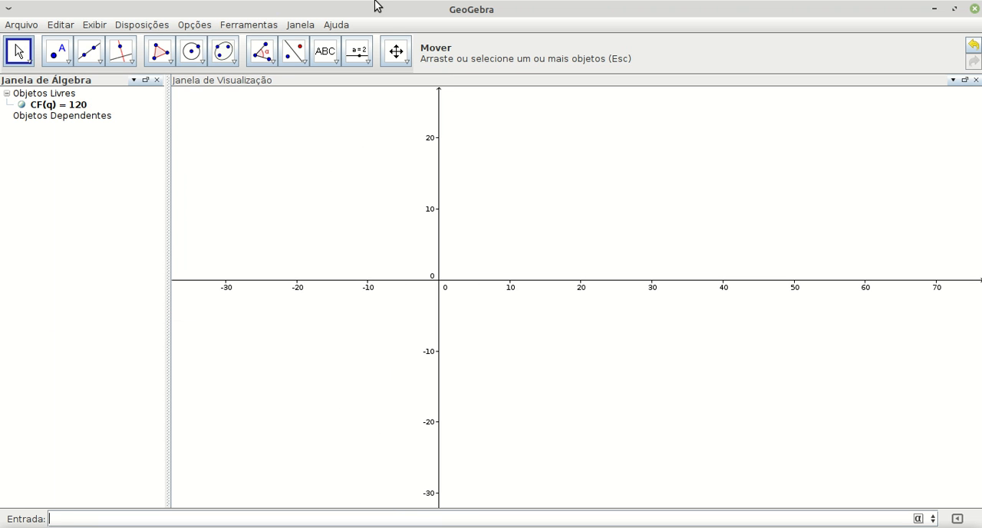
click(395, 50)
drag(448, 121, 237, 346)
scroll(235, 349, down, 4)
scroll(236, 349, down, 5)
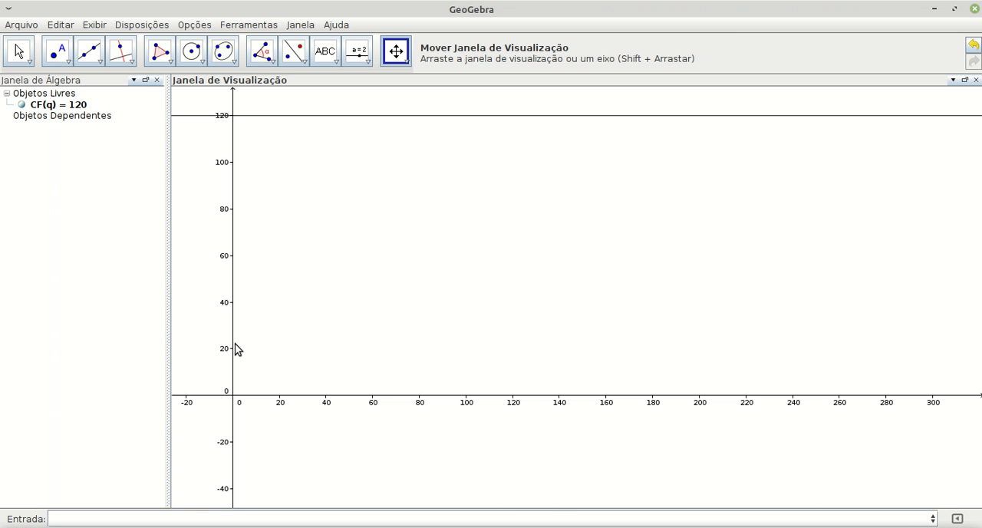
drag(270, 349, 236, 436)
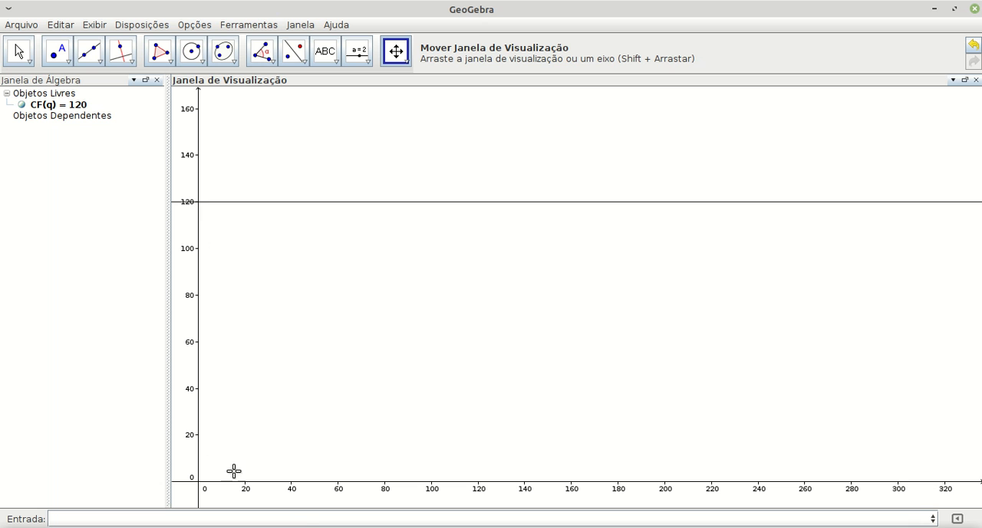
Step: Define the average fixed cost function CFMe(q)=CF(q)/q and inspect both branches of its curve
click(296, 519)
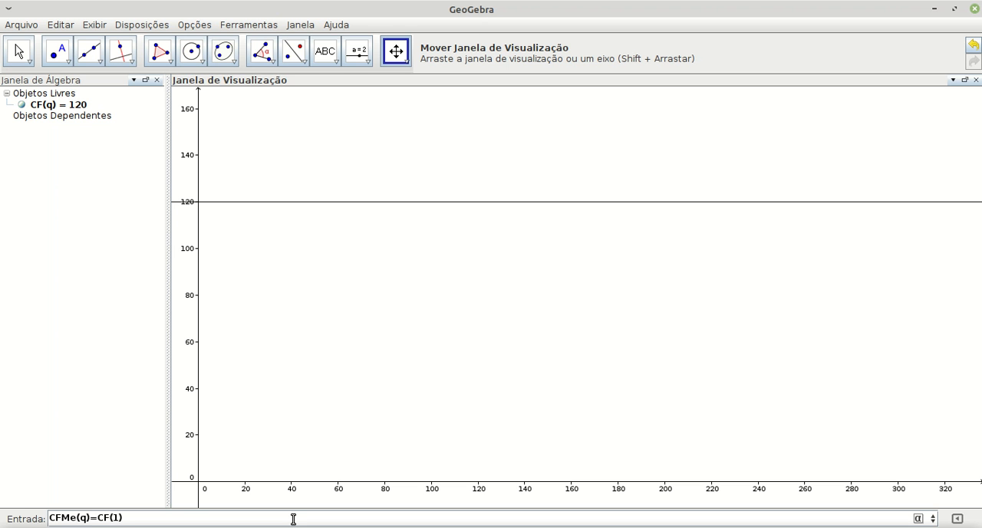
text(q)
text(/q)
key(Return)
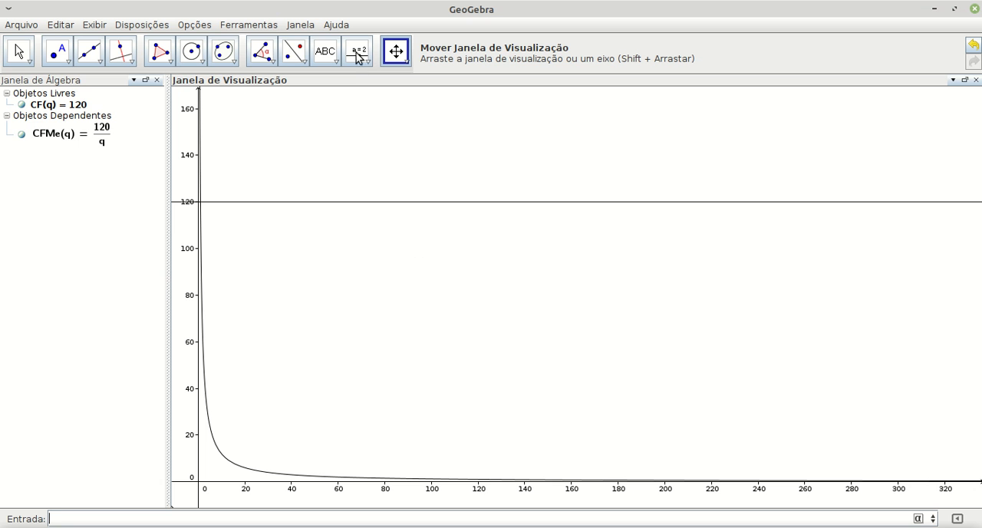
drag(302, 391, 465, 252)
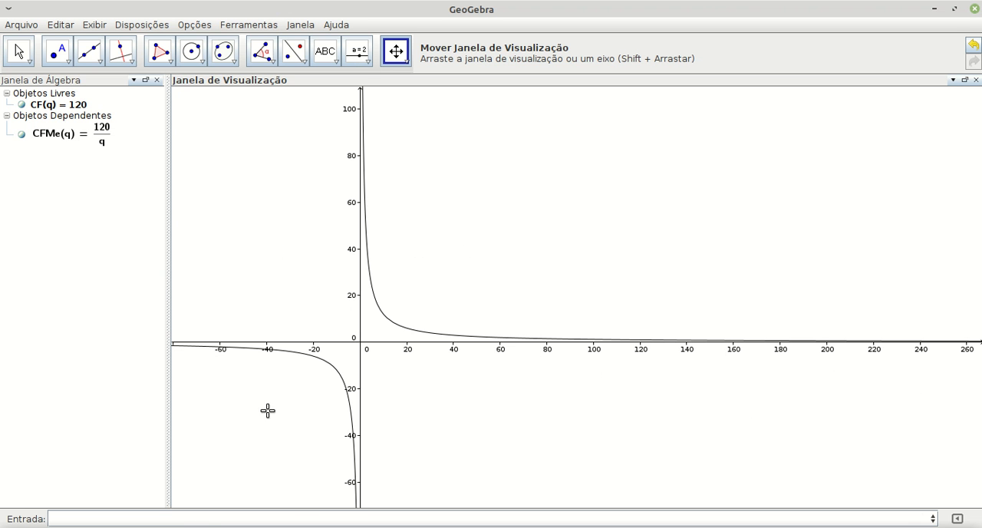
drag(435, 283, 265, 435)
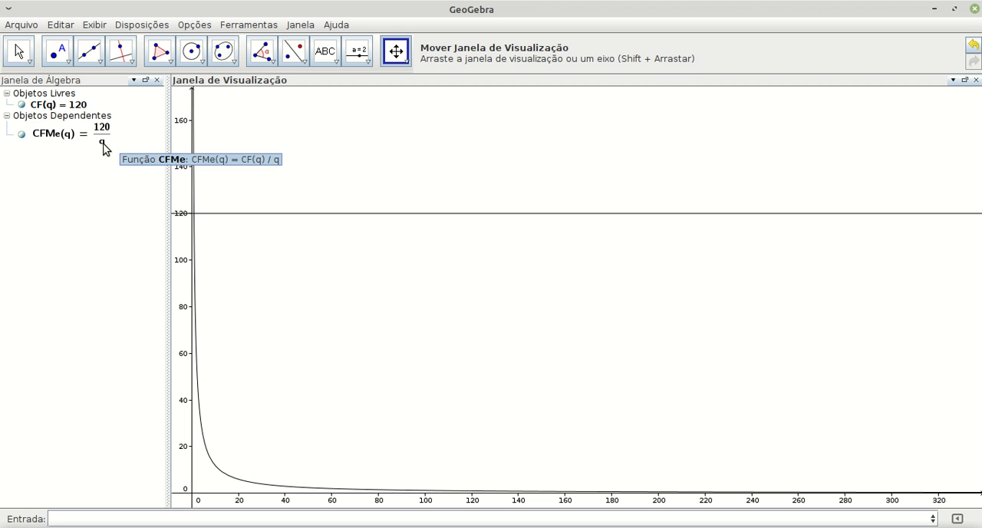
Step: Compute the limit of CFMe as q tends to infinity by entering limite[CFMe,infinity]
click(218, 520)
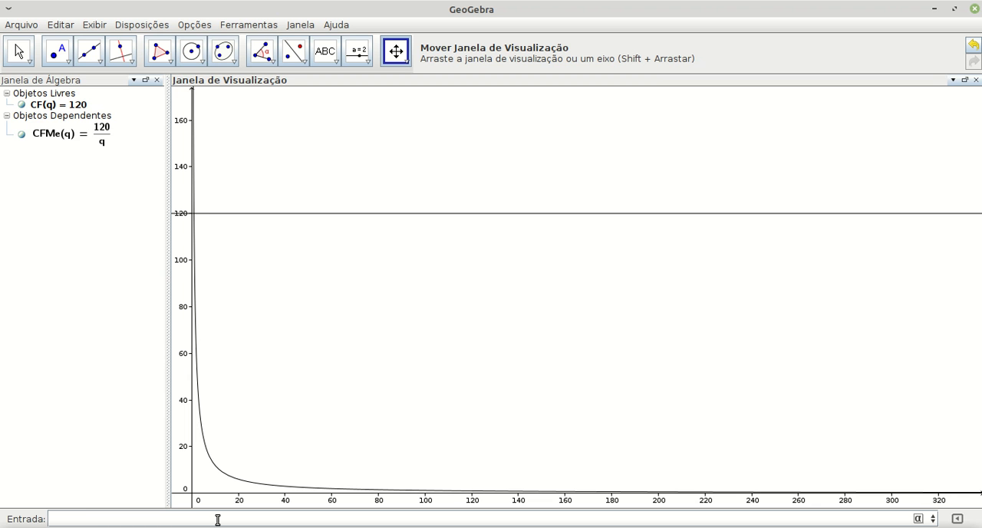
text(limite)
key(Escape)
text([CFMe,in)
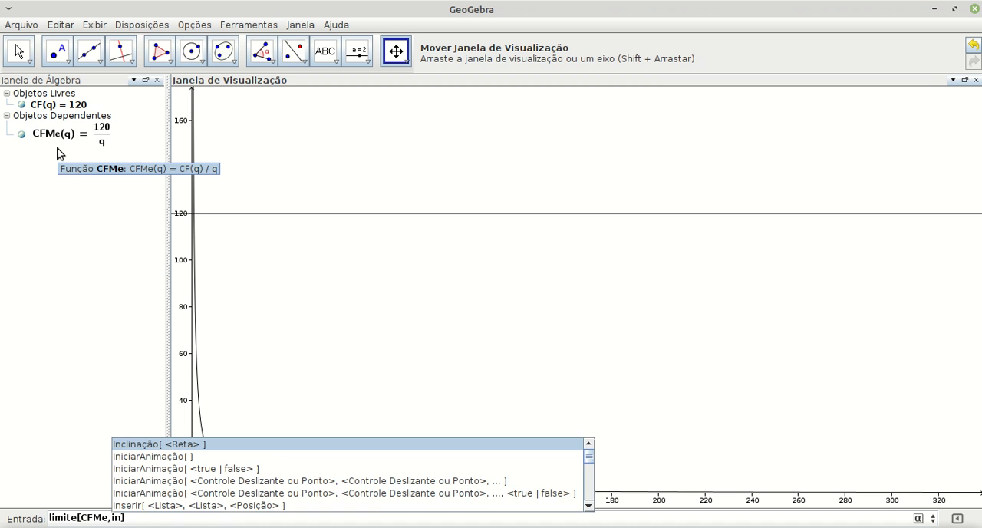
text(fini)
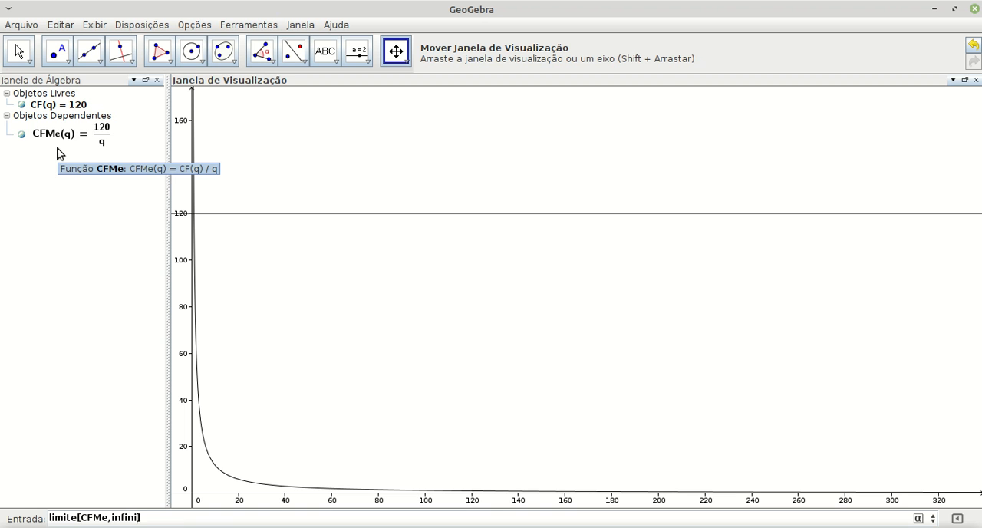
text(ty)
key(Return)
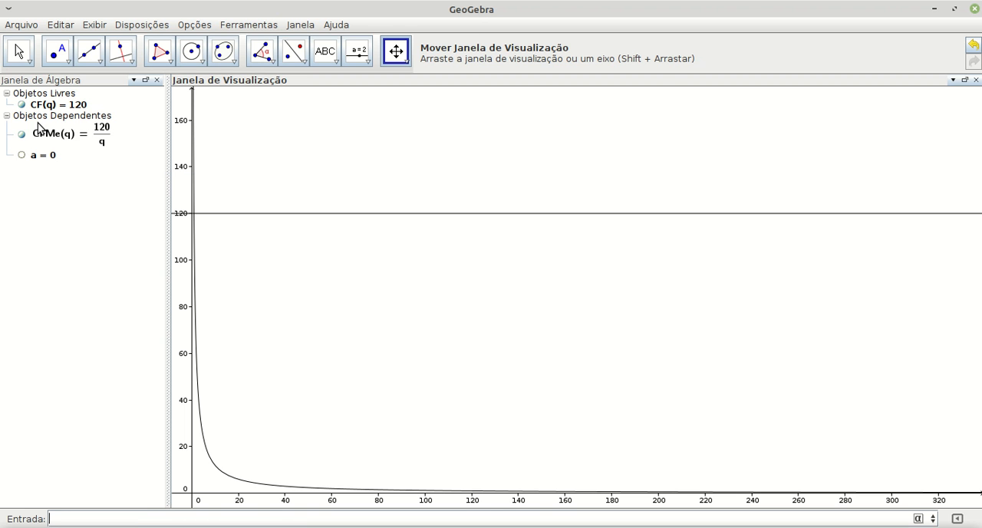
Step: Open the definition of number a to review its limit expression, and close it without changes
click(42, 160)
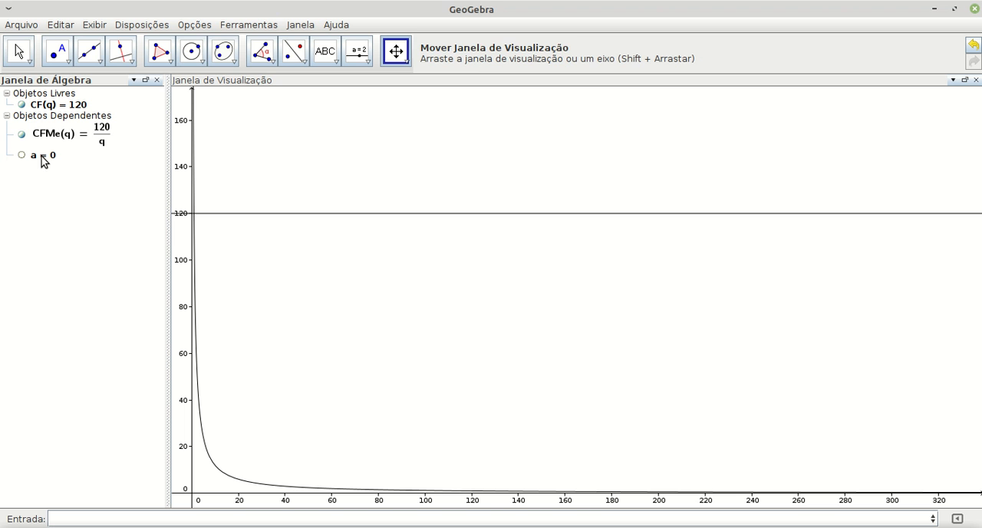
double_click(42, 160)
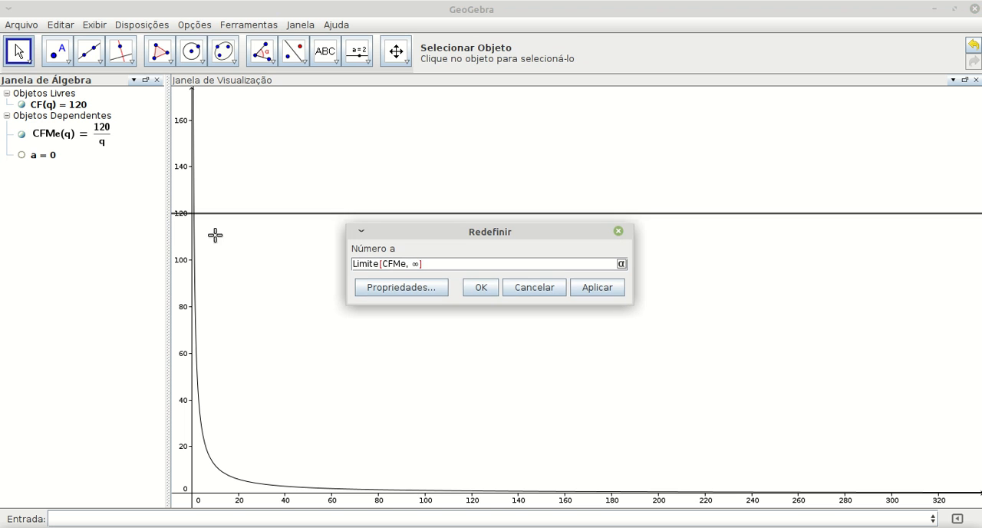
click(512, 288)
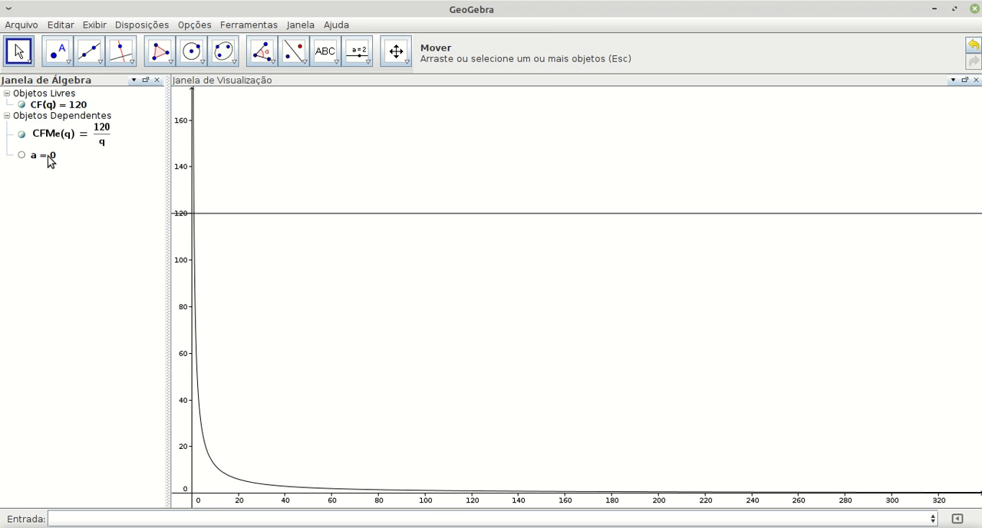
Step: Compute a second two-sided limit with the Limite command and select its result in the algebra list
mouse_move(50, 160)
click(89, 516)
text(ite[)
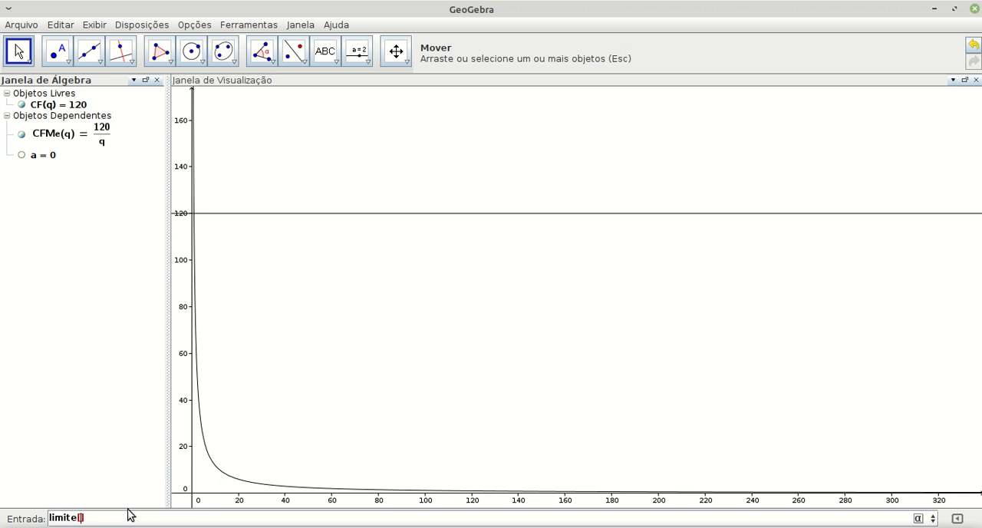
text(CFMe,0)
key(Return)
click(56, 175)
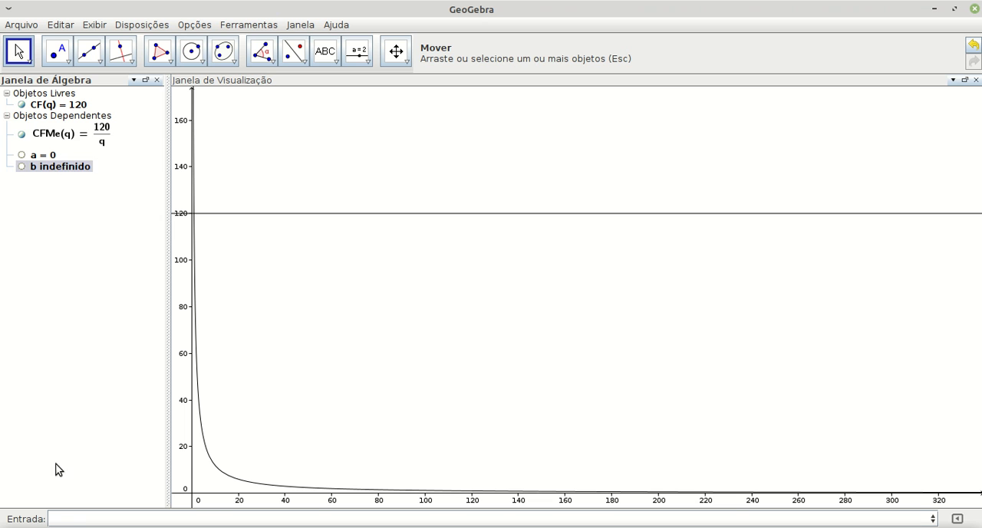
Step: Compute the left-hand limit of the average fixed cost at zero with LimiteInferior[CFMe, 0], examining the curve's negative branch before evaluating
click(63, 519)
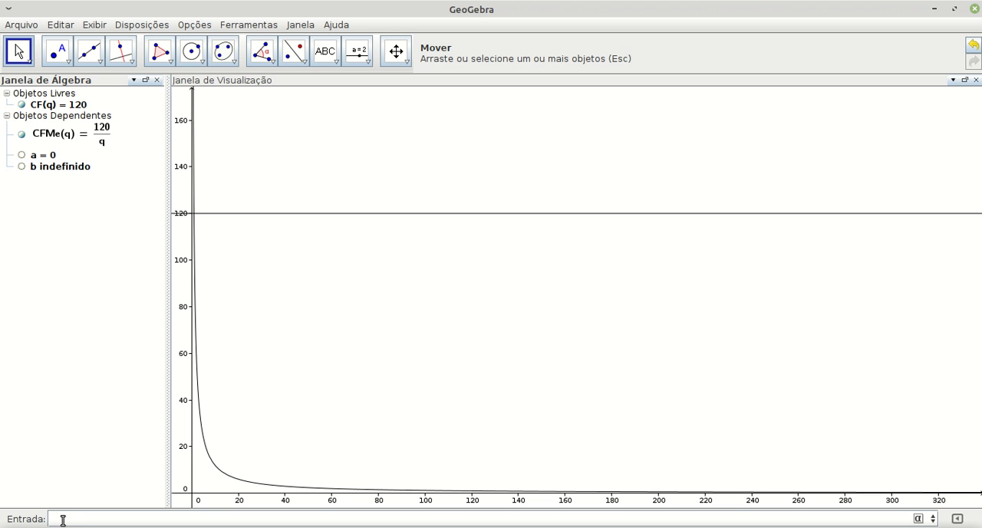
text(limite)
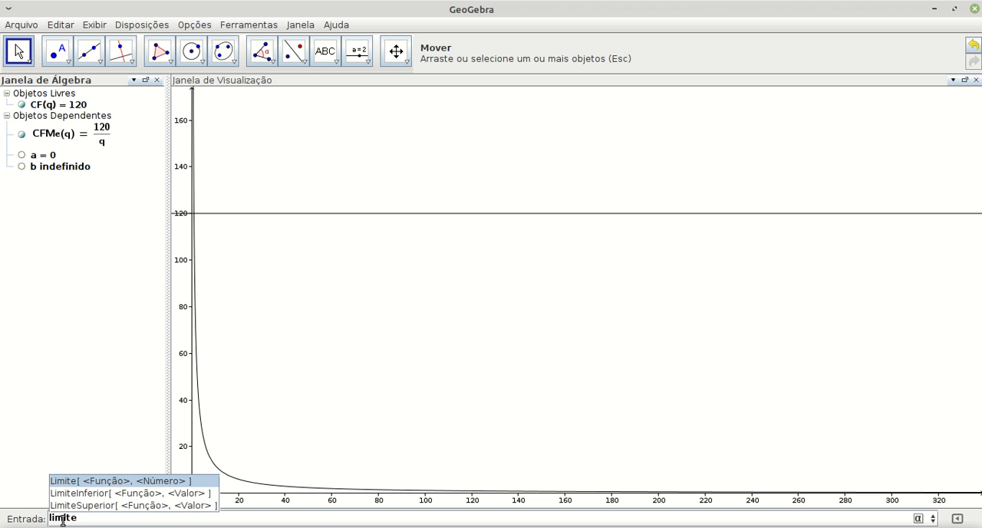
key(Down)
key(Return)
text(CFMe, <Valor> ])
key(Tab)
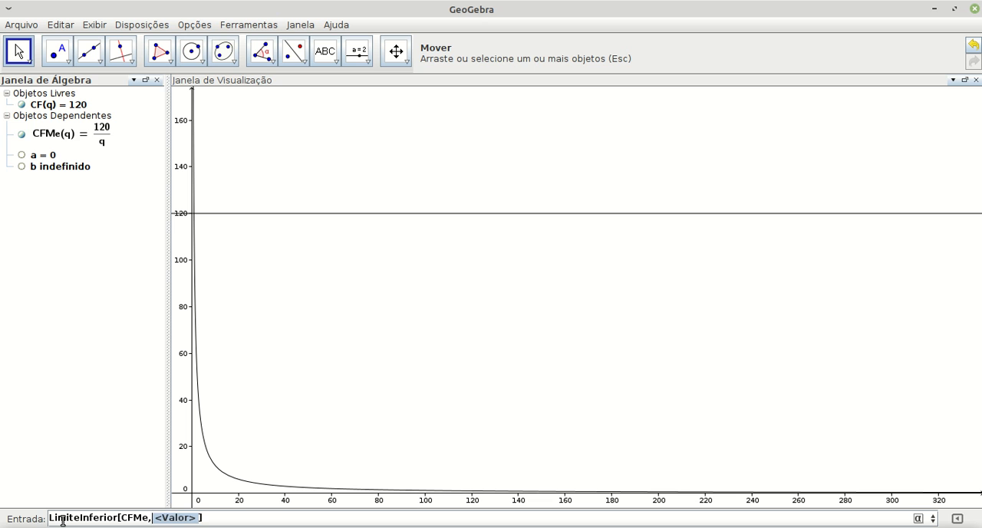
key(shift+Right)
key(shift+Right)
key(shift+Right)
key(shift+Right)
key(shift+Right)
key(shift+Right)
key(Right)
key(BackSpace)
key(BackSpace)
key(BackSpace)
key(BackSpace)
key(BackSpace)
key(BackSpace)
key(BackSpace)
text(0)
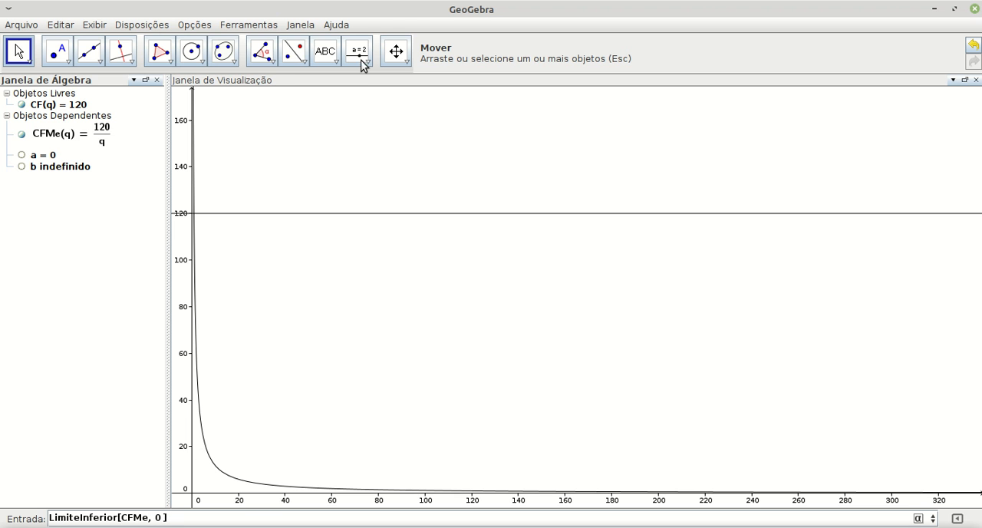
click(397, 51)
drag(310, 295, 480, 204)
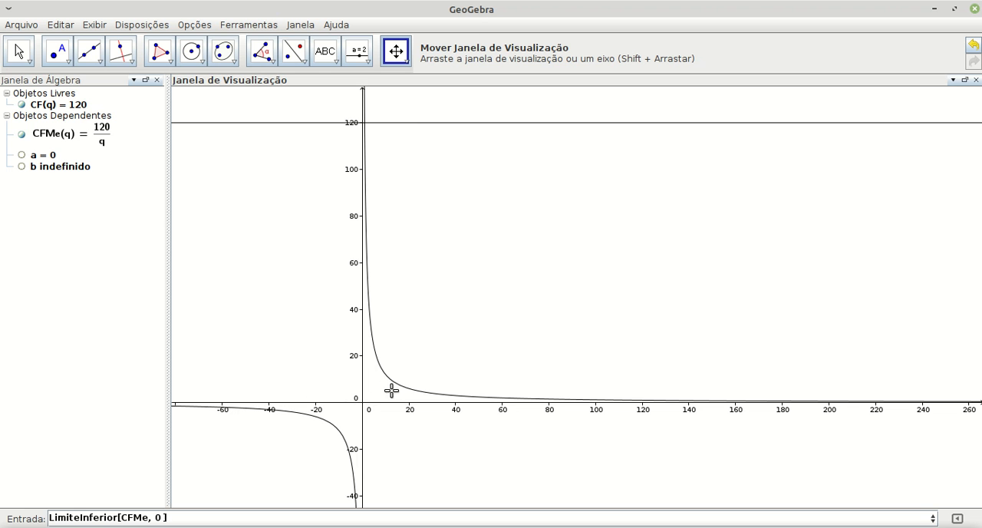
click(213, 512)
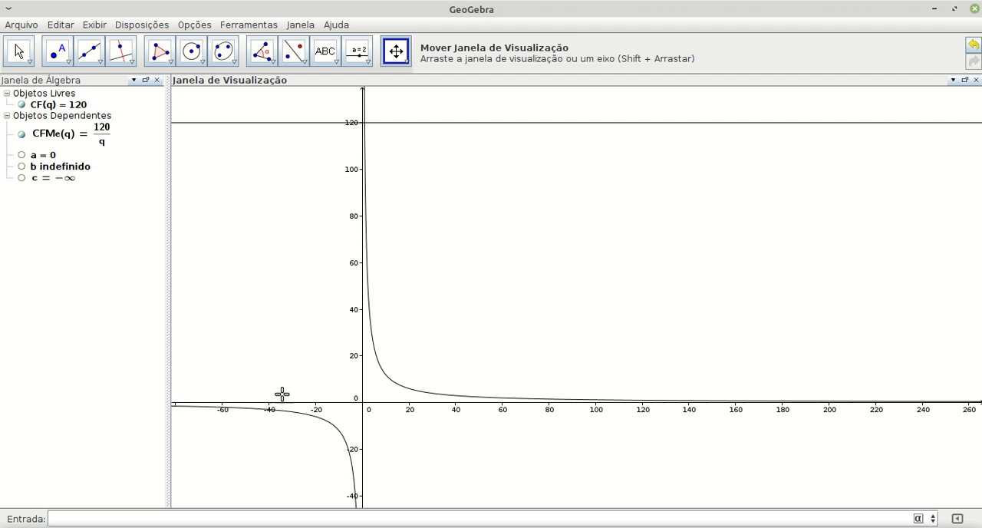
Step: Compute the right-hand limit of the average fixed cost at zero with LimiteSuperior[CFMe, 0]
drag(423, 370, 257, 455)
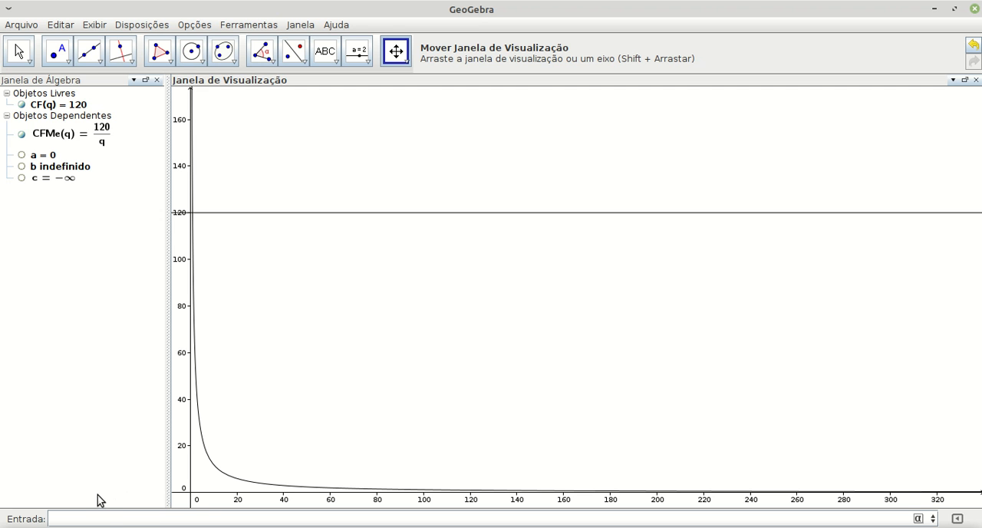
text(imi)
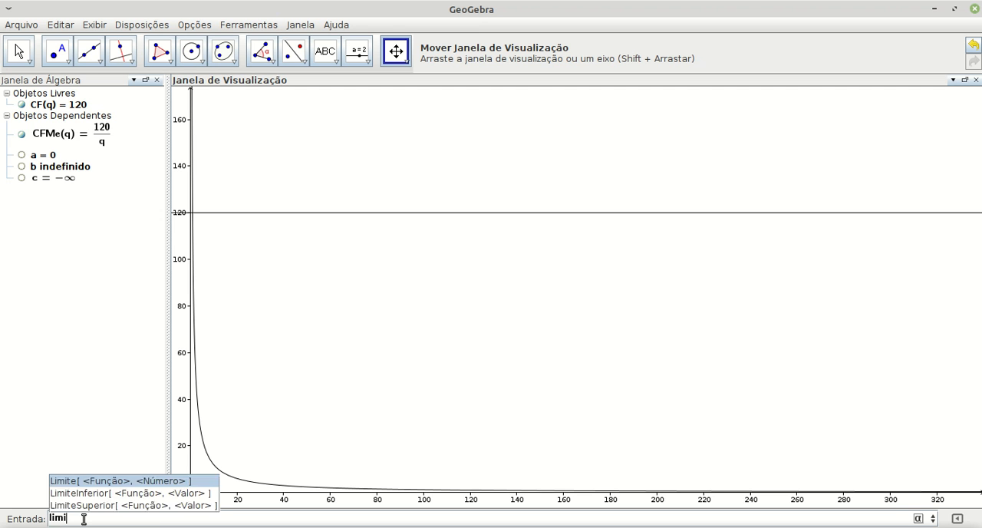
text(tesu)
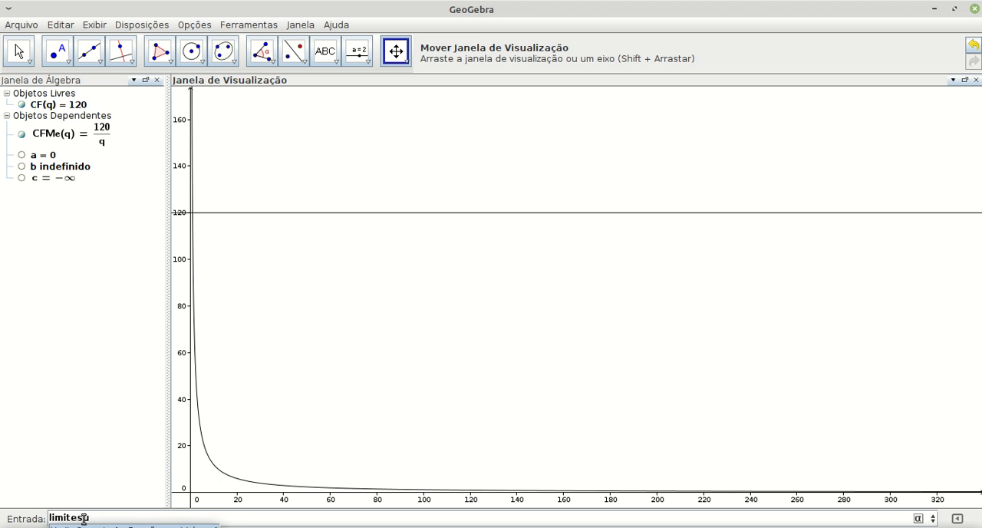
text(p)
key(Return)
text(F)
key(BackSpace)
text(CFMe)
key(Tab)
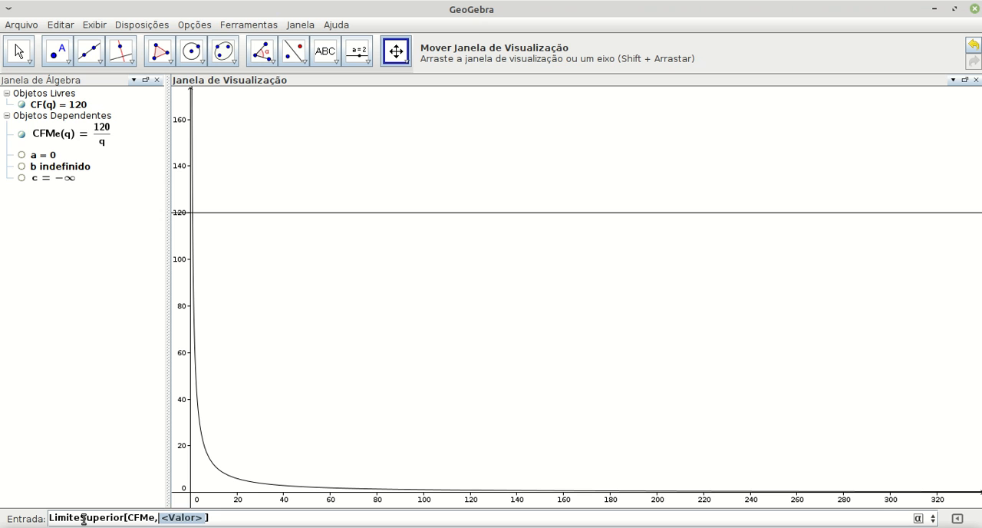
text(0)
key(Return)
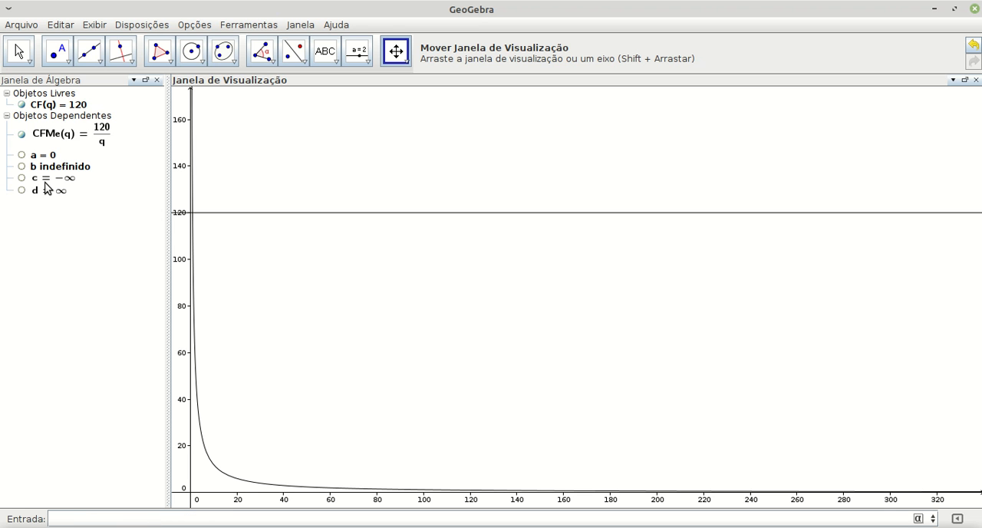